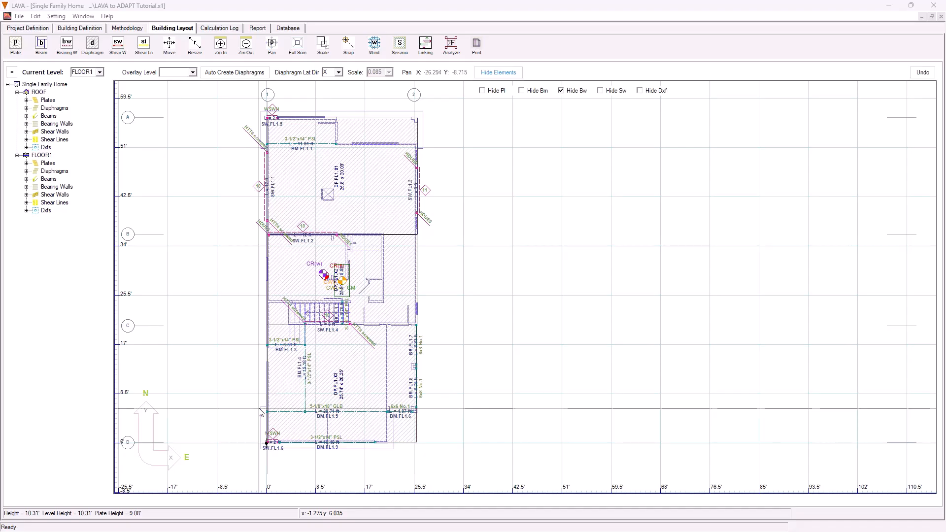
Export the model's reactions for beams, bearing walls and shear walls to a text file, and open its folder
click(20, 18)
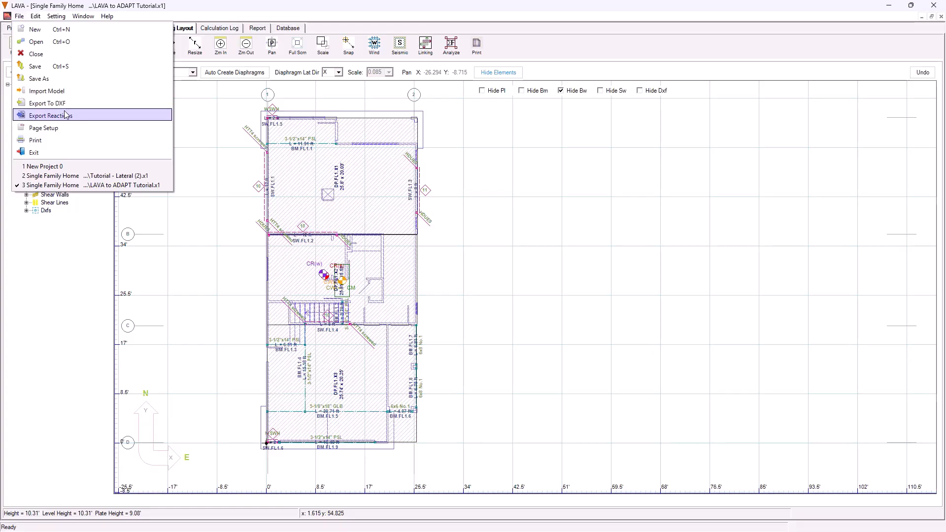
click(65, 114)
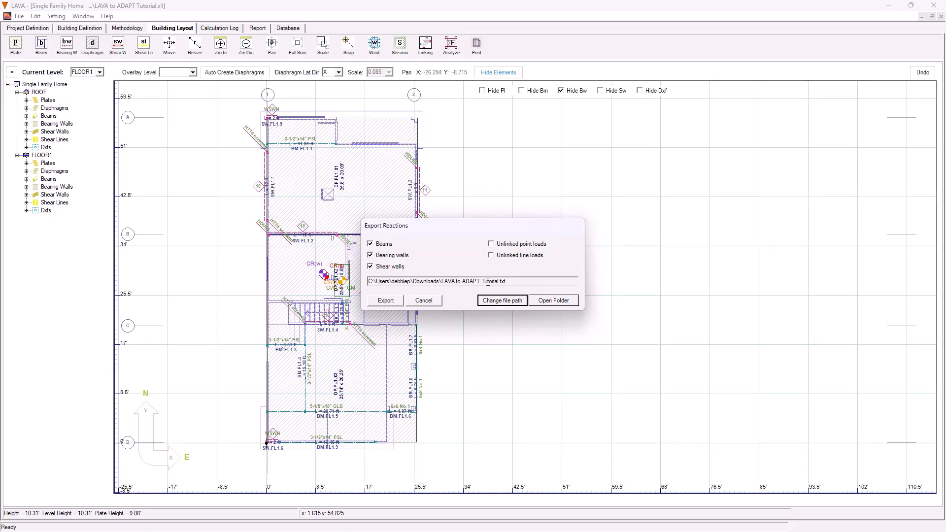
click(386, 305)
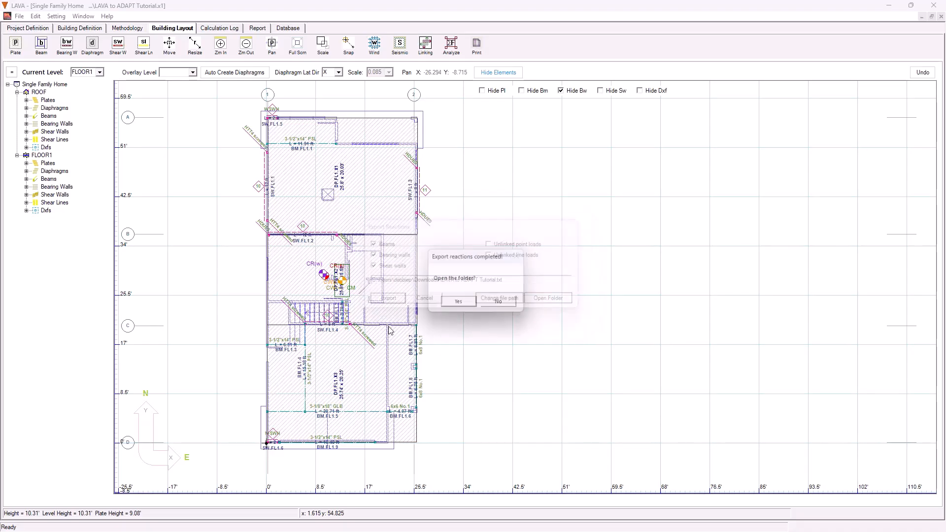
click(459, 302)
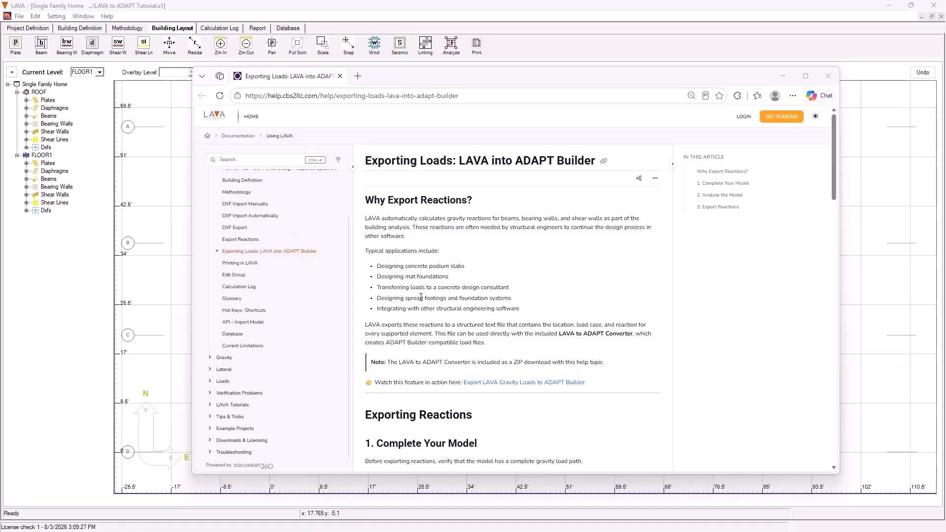
Read the help article on the LAVA to ADAPT Converter, then launch the converter from the Downloads folder
scroll(274, 271, up, 2)
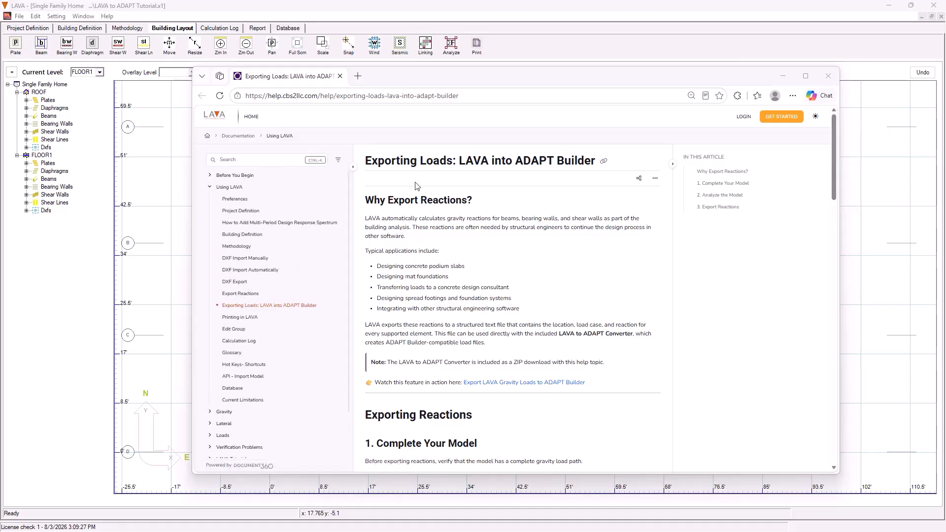
scroll(493, 321, down, 3)
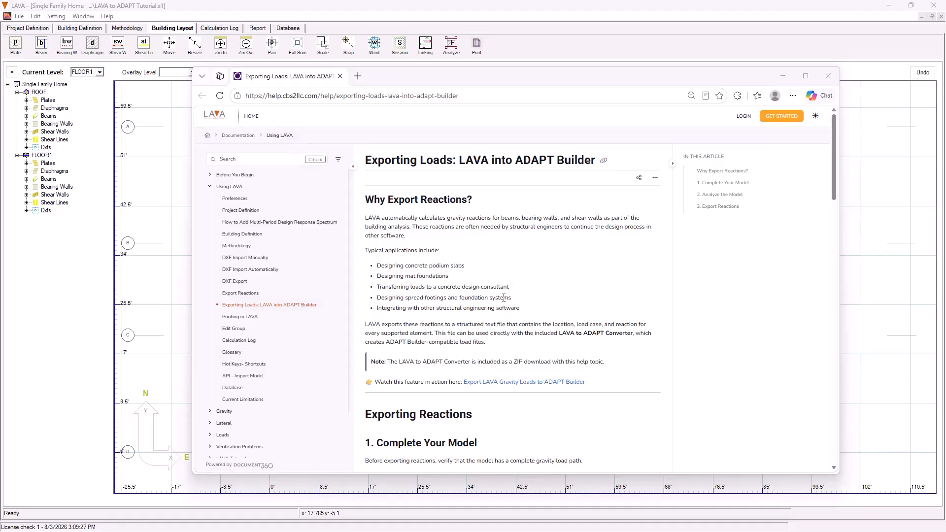
scroll(448, 365, down, 3)
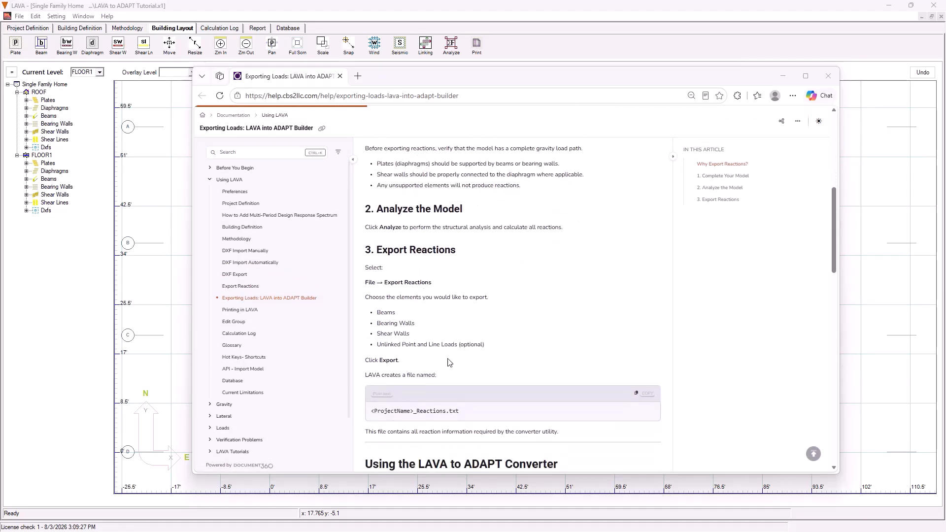
scroll(433, 344, down, 4)
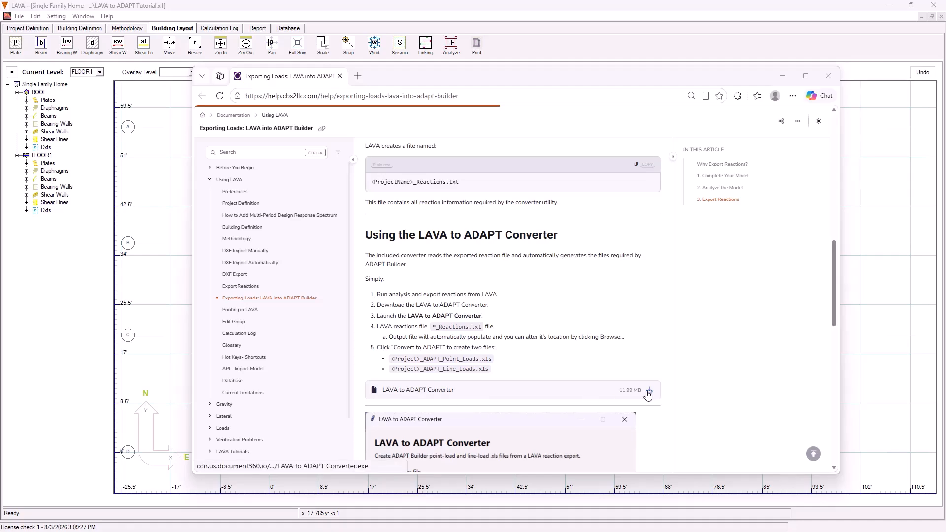
scroll(641, 390, down, 3)
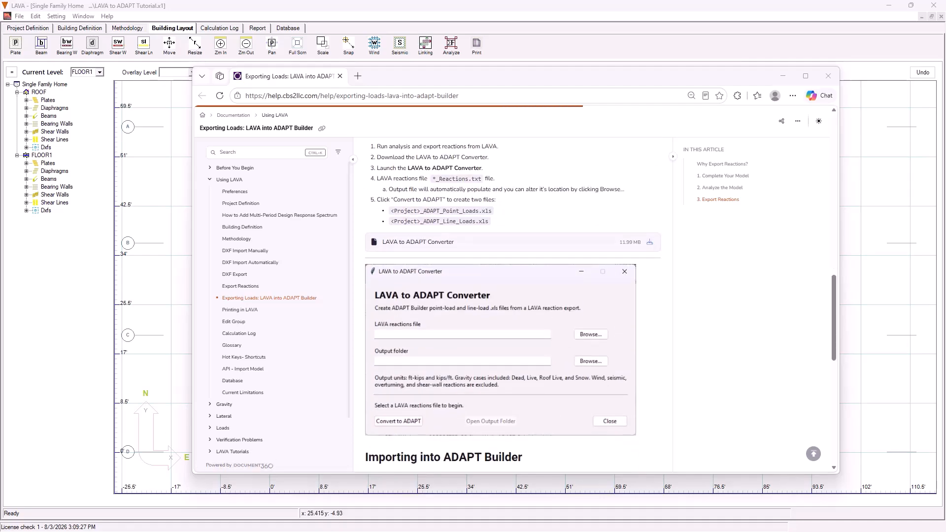
click(534, 485)
drag(534, 203, 512, 212)
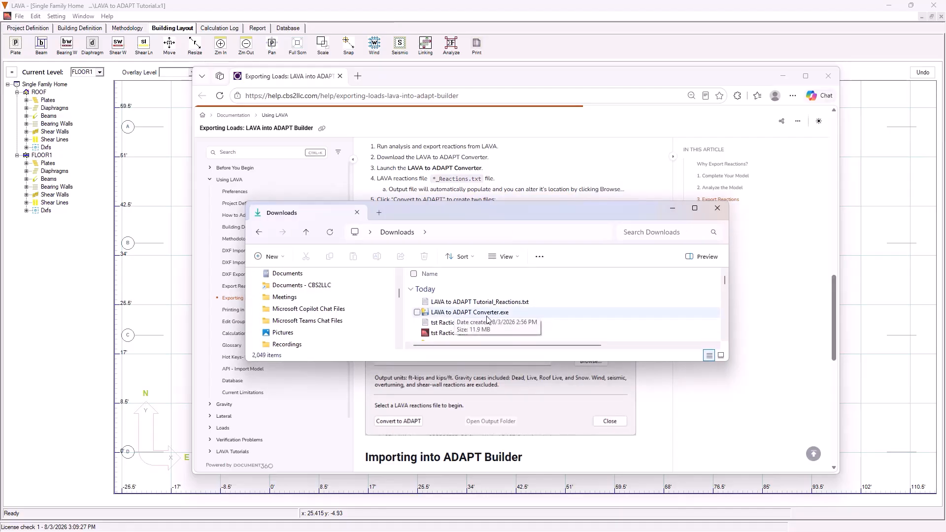
double_click(487, 316)
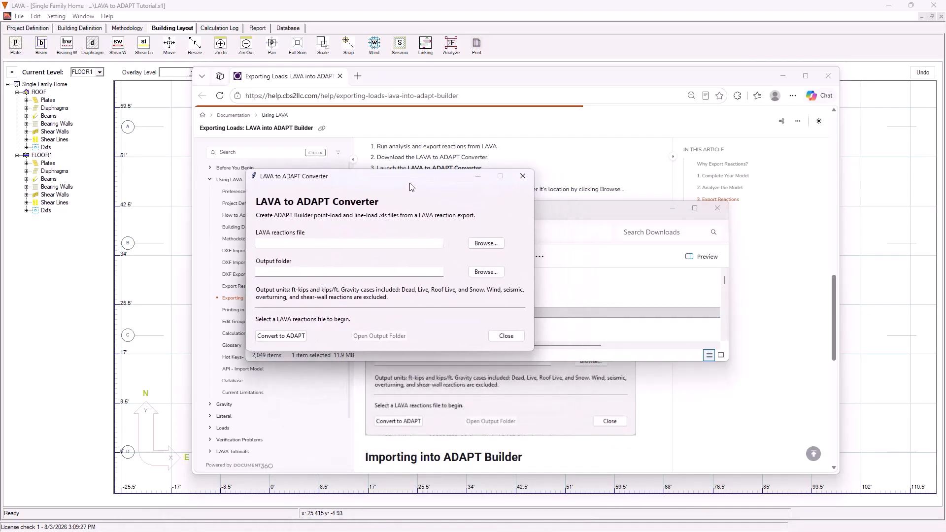
click(671, 208)
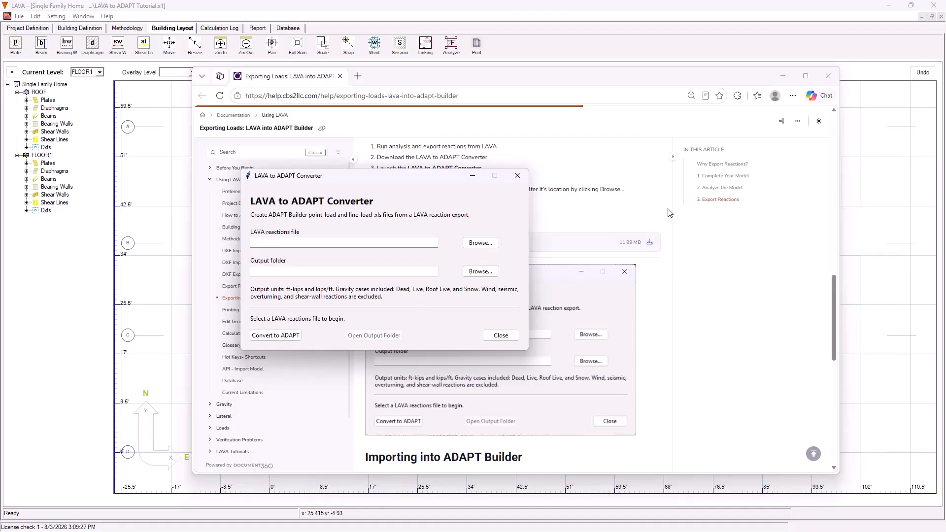
Select LAVA to ADAPT Tutorial_Reactions.txt as the converter's LAVA reactions file
click(477, 243)
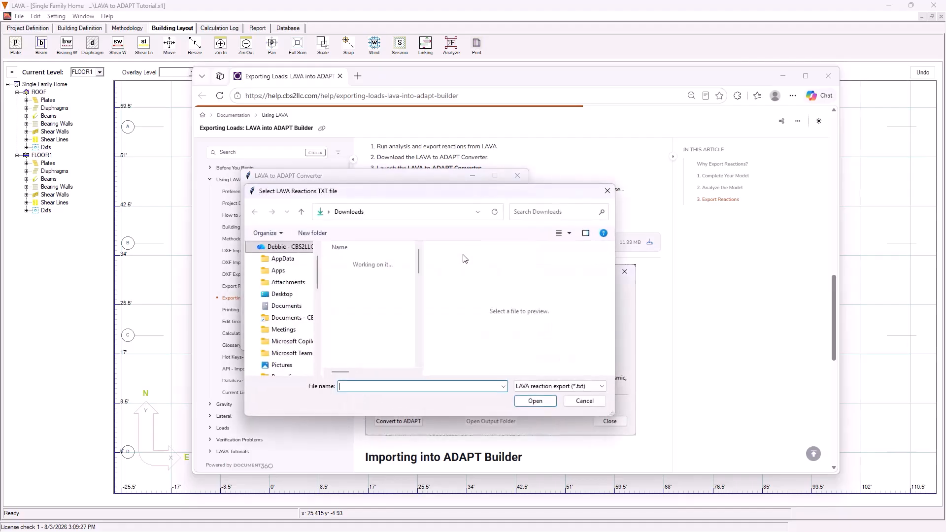
click(368, 275)
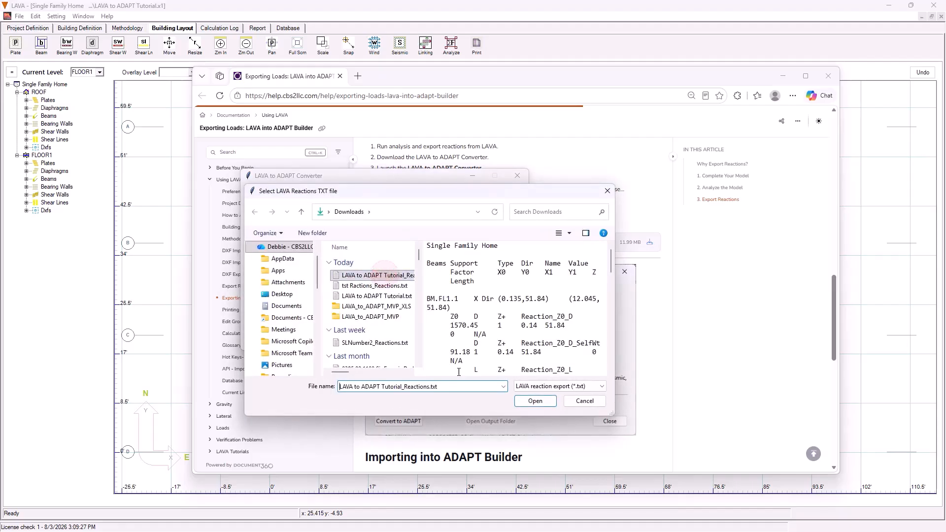
click(535, 400)
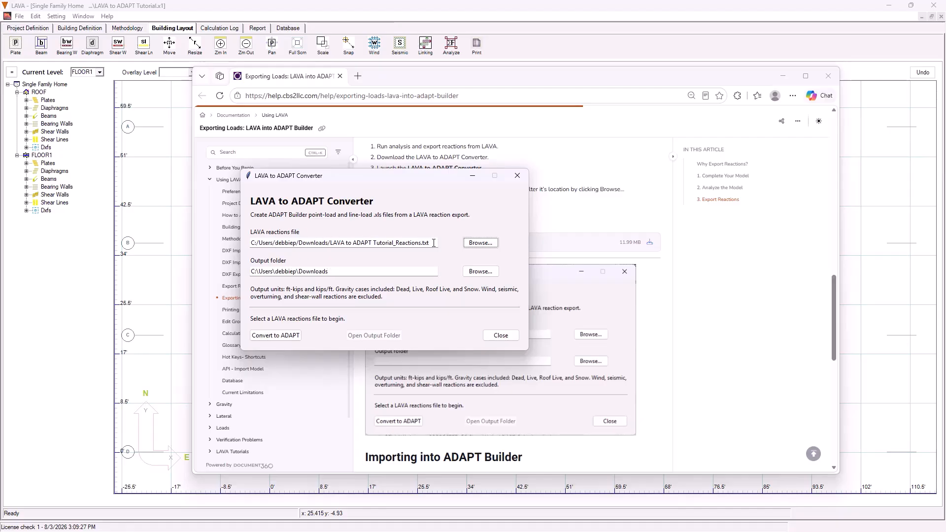
Convert the reactions file to ADAPT point-load and line-load files in the Downloads output folder
drag(433, 243, 260, 243)
click(333, 272)
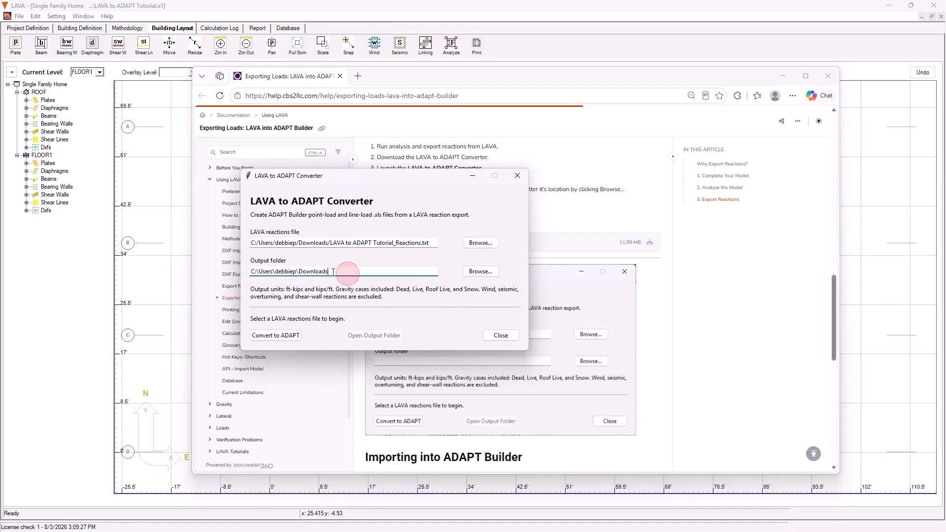
drag(333, 272, 244, 274)
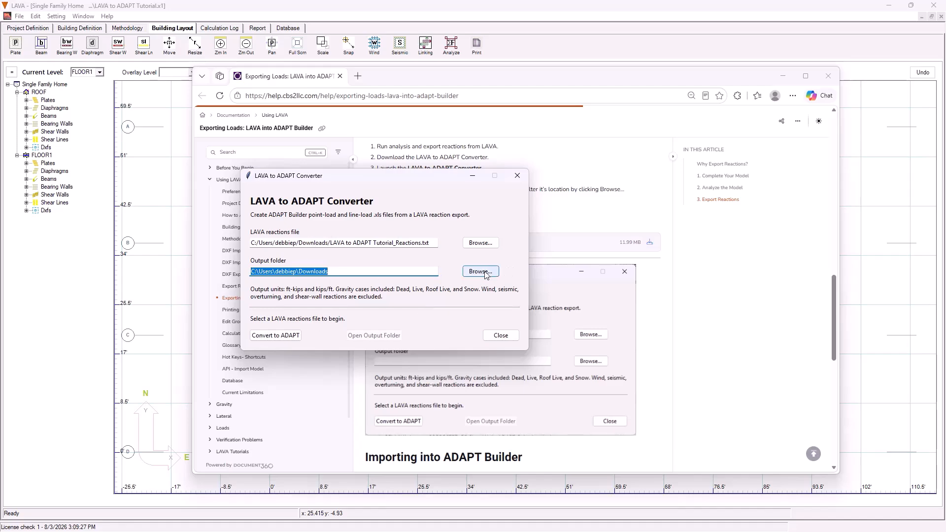
click(275, 336)
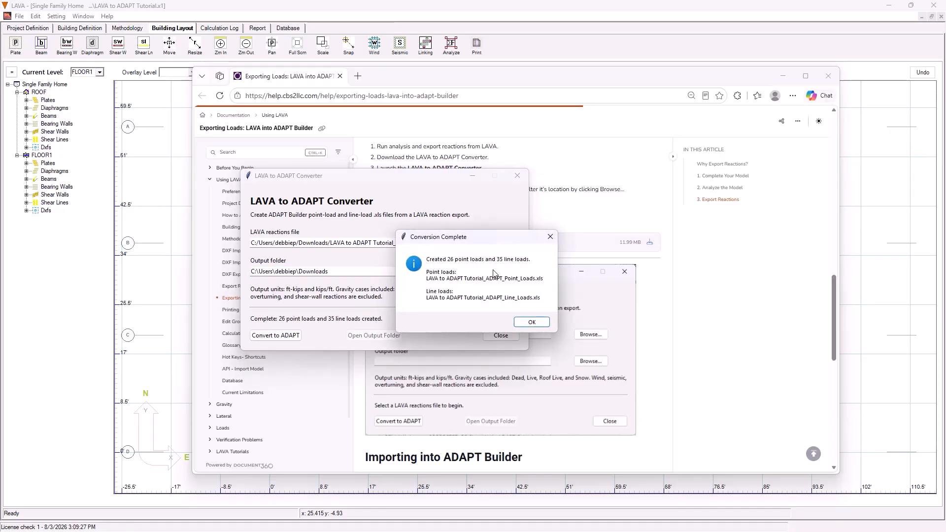
click(530, 323)
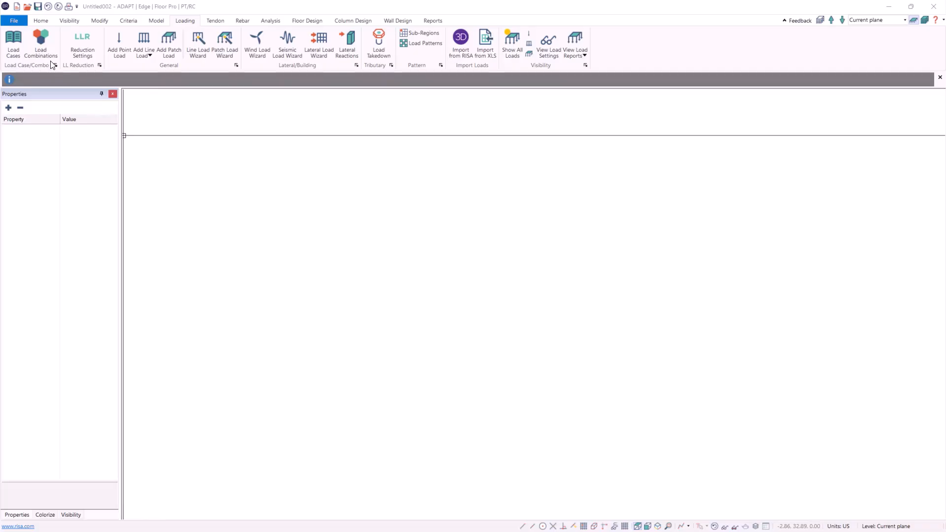
Review the general load cases defined in the Load Case Library, then close it
click(13, 43)
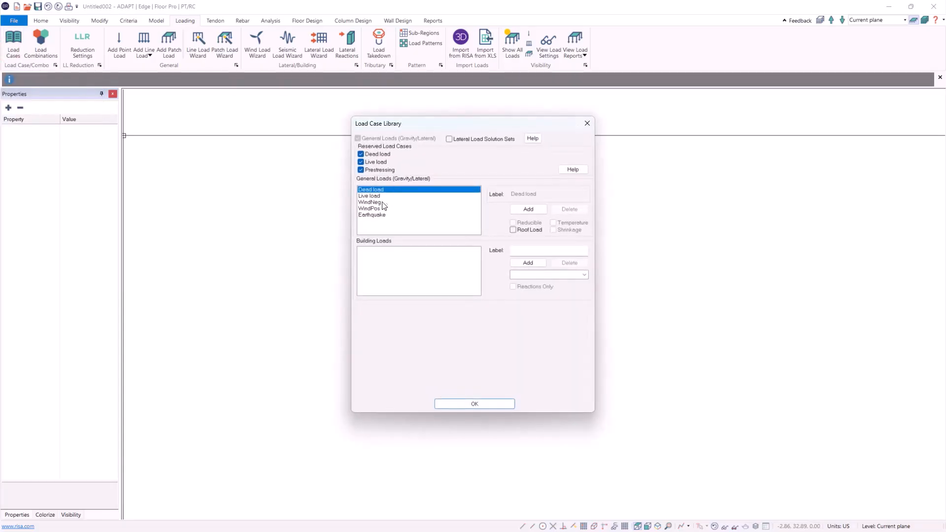
click(382, 202)
click(381, 209)
click(383, 202)
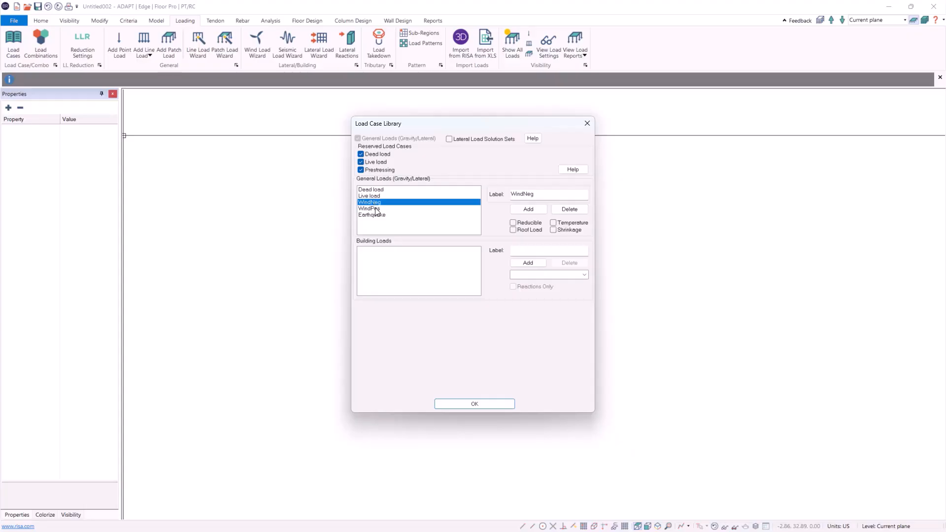
click(376, 209)
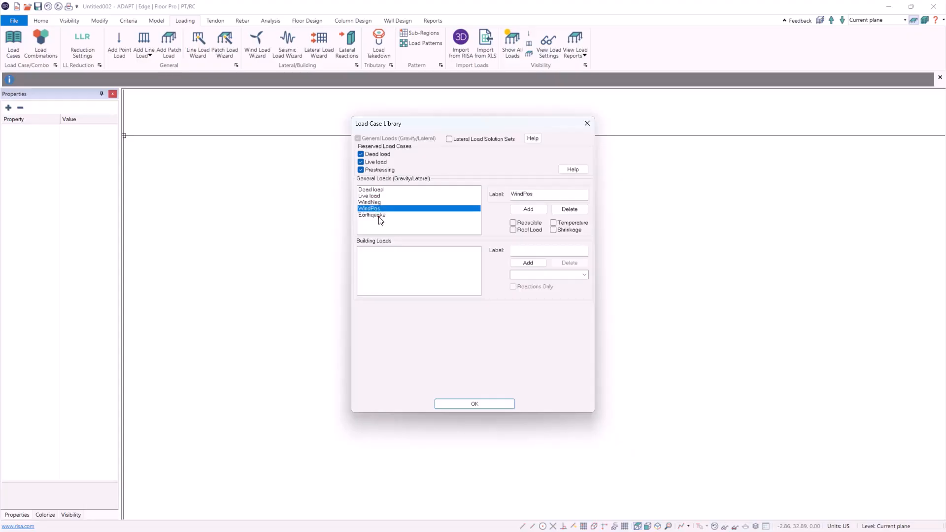
click(380, 216)
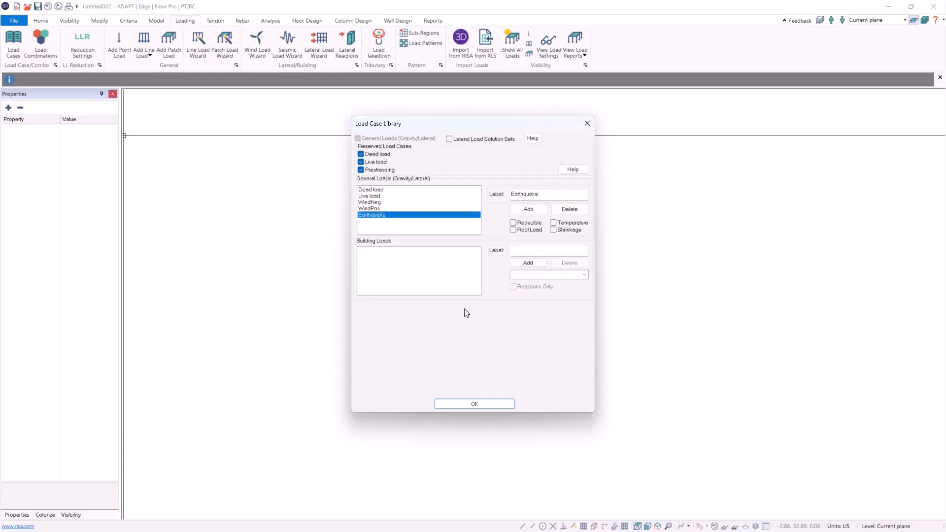
click(474, 404)
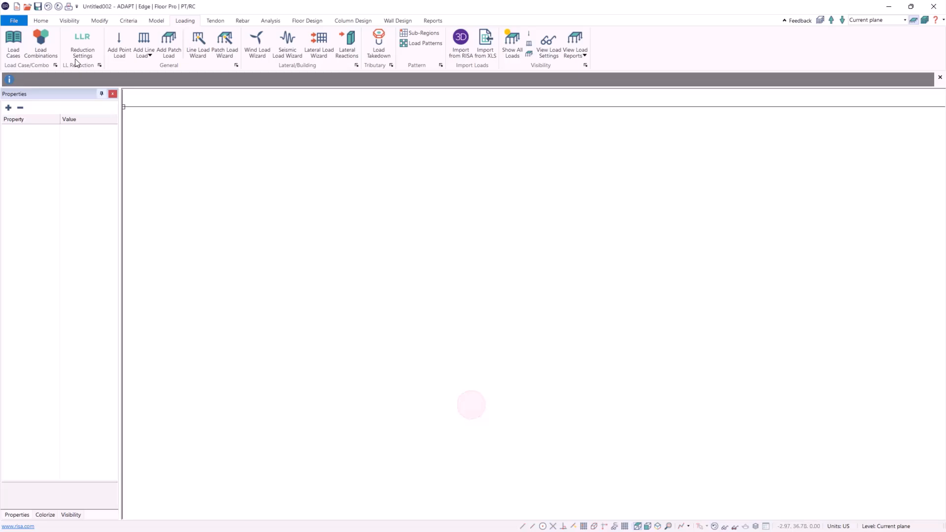
Start an XLS load import as Point Load, select the converted ADAPT point-loads file, choose the units, and continue
click(16, 20)
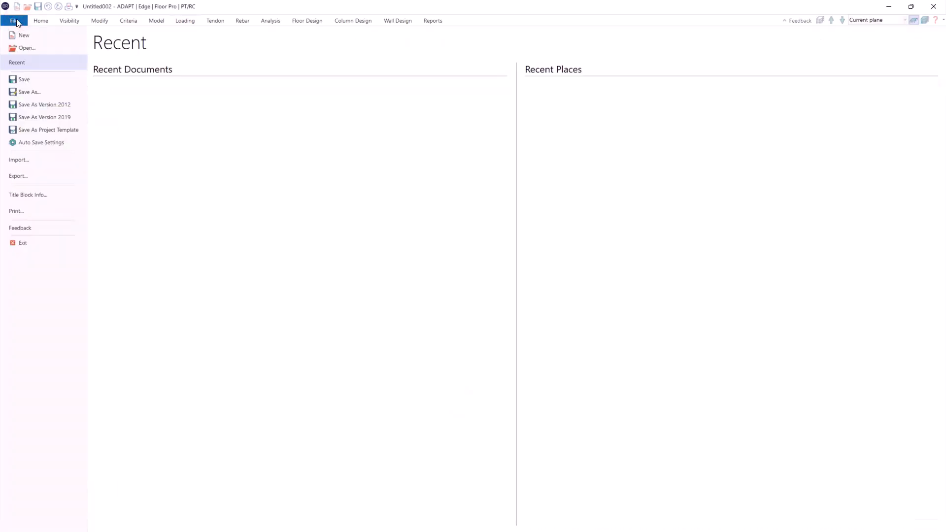
click(28, 159)
click(121, 132)
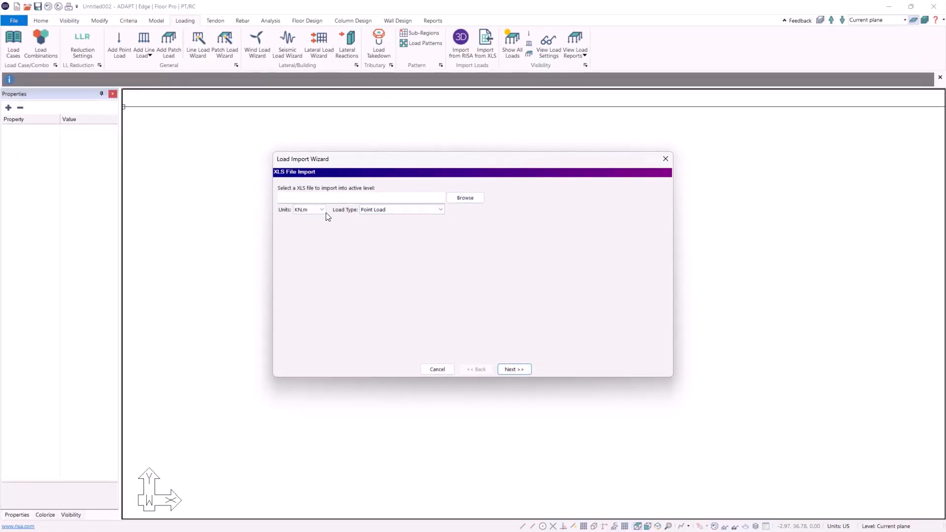
click(406, 211)
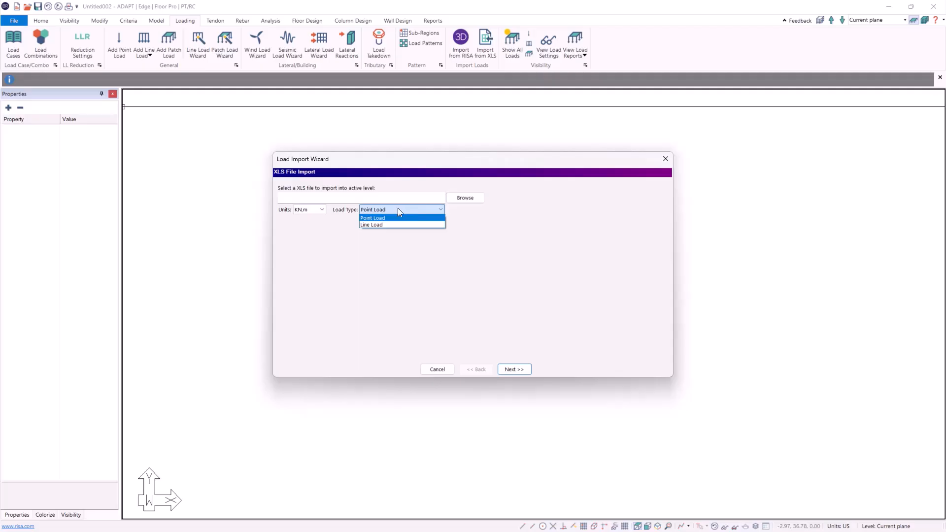
click(463, 198)
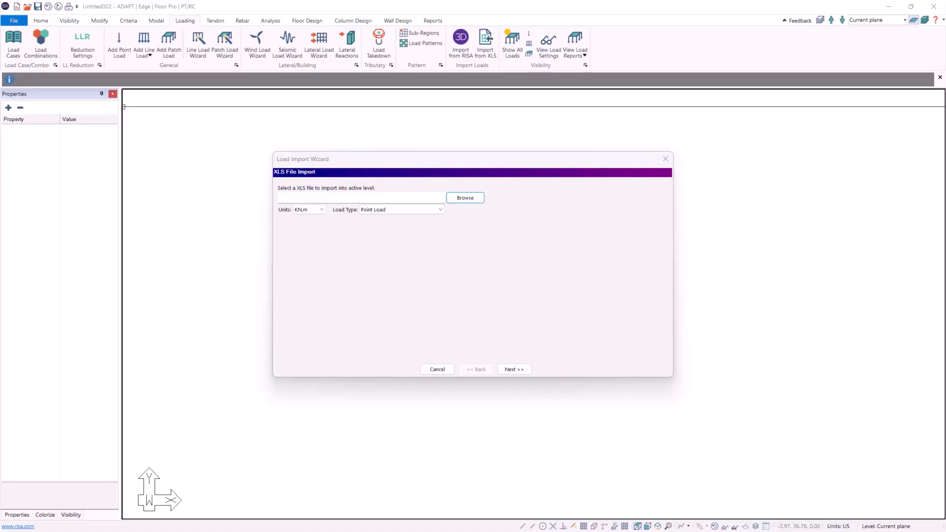
click(321, 210)
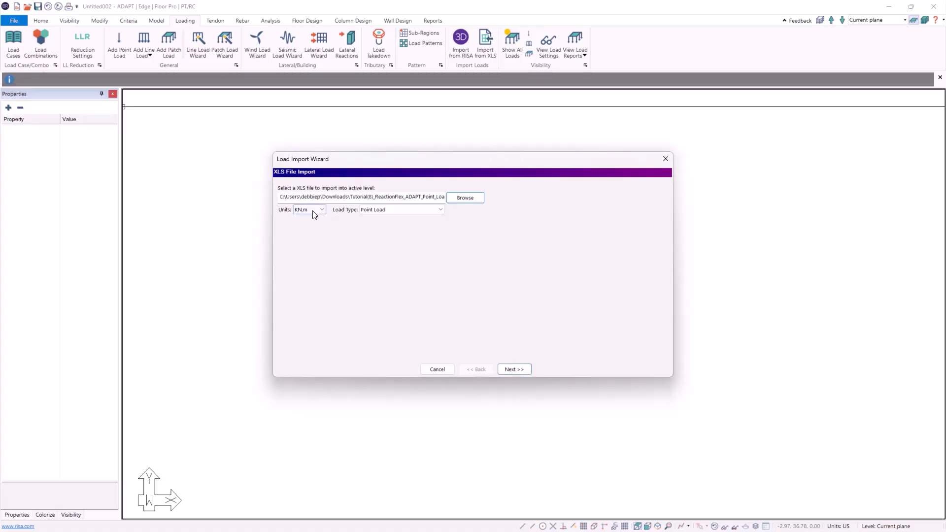
click(304, 224)
click(512, 370)
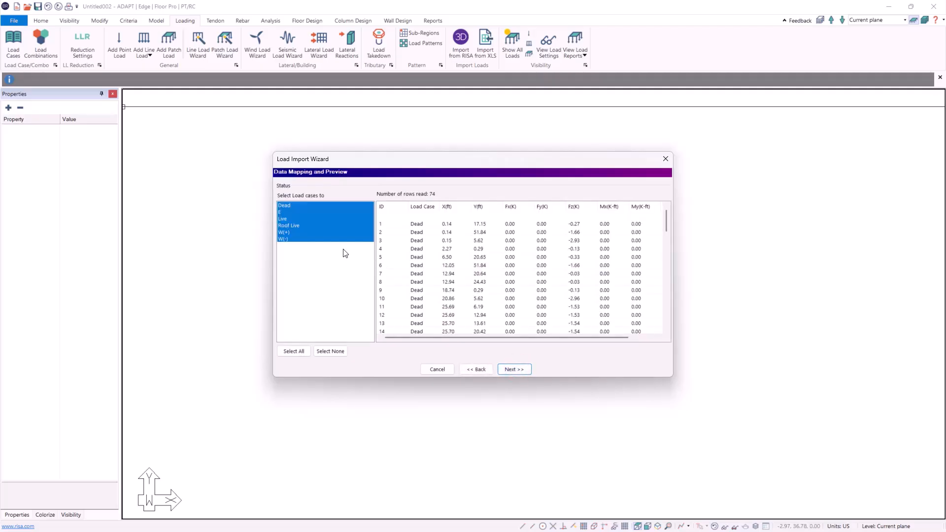
Review the imported point-load data preview with all load cases selected, and continue to load case mapping
scroll(440, 271, down, 15)
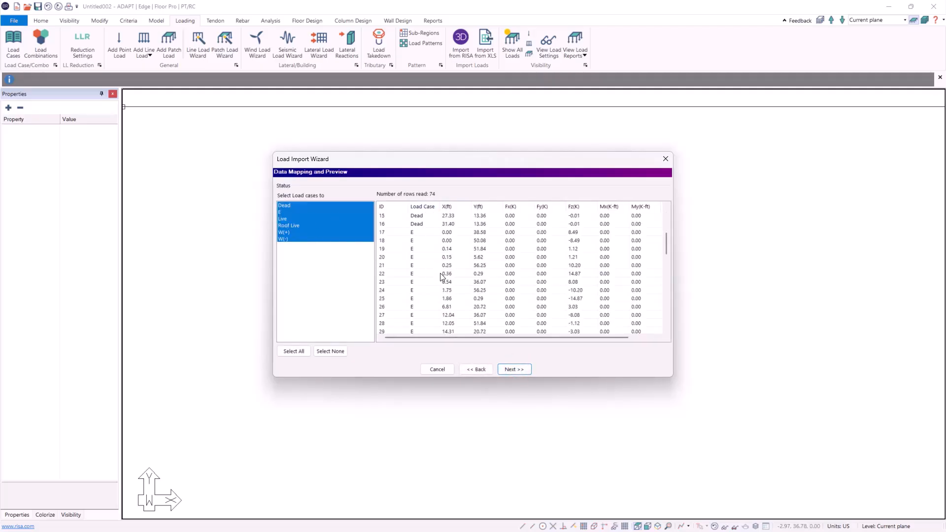
scroll(442, 286, up, 6)
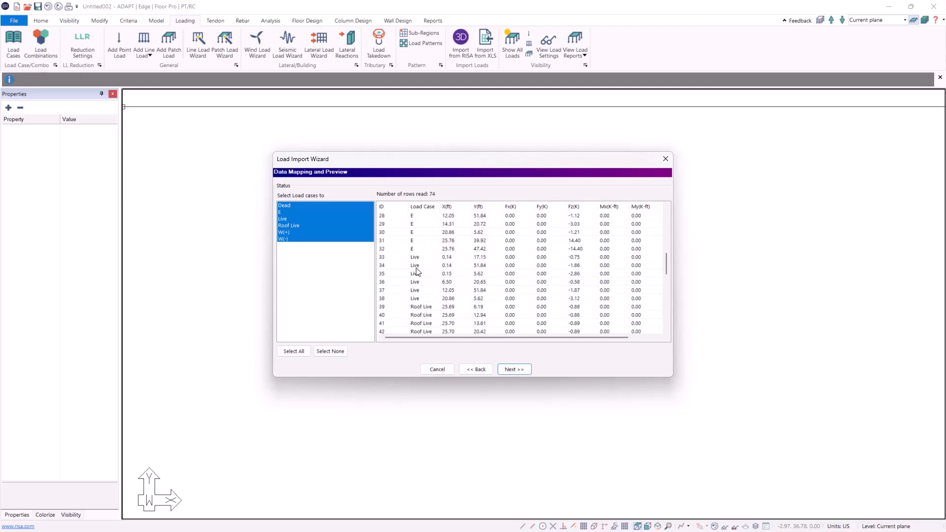
scroll(416, 271, up, 9)
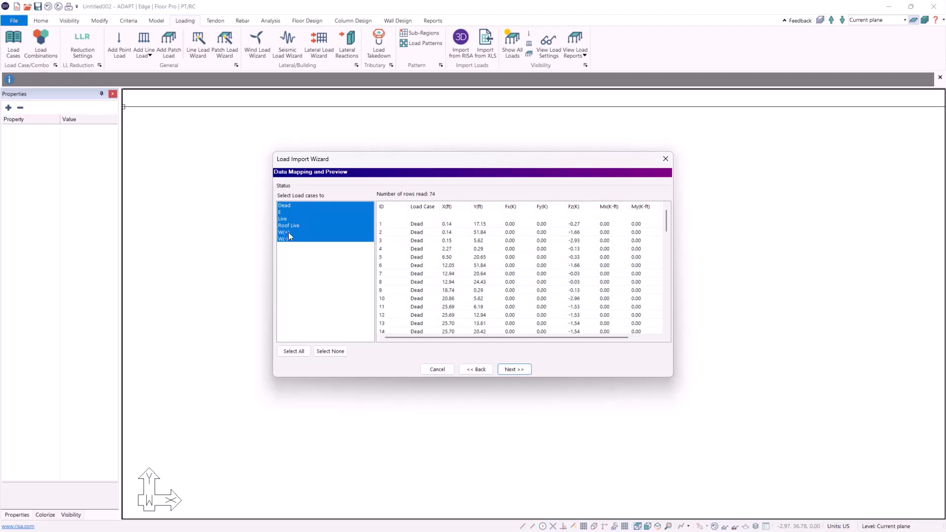
click(526, 372)
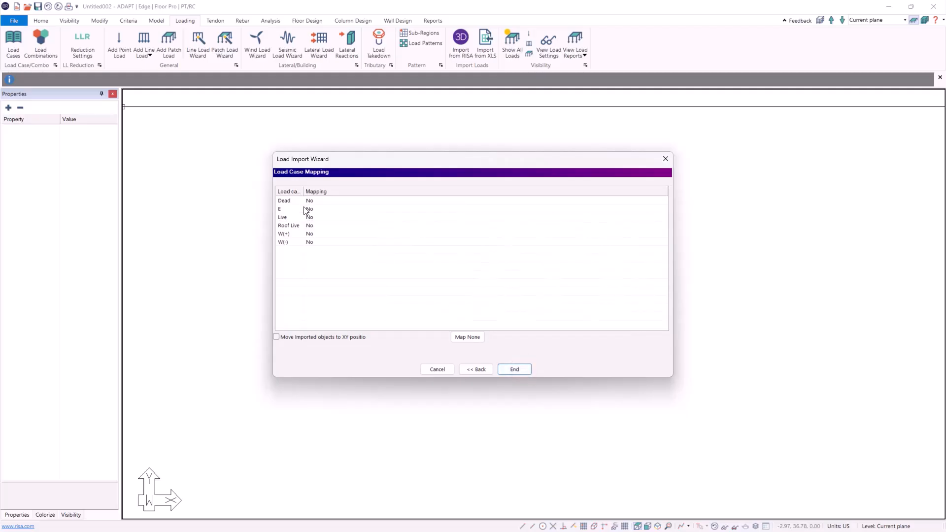
Map the Dead case to Dead load and the E case to Earthquake
click(321, 200)
click(330, 199)
click(332, 198)
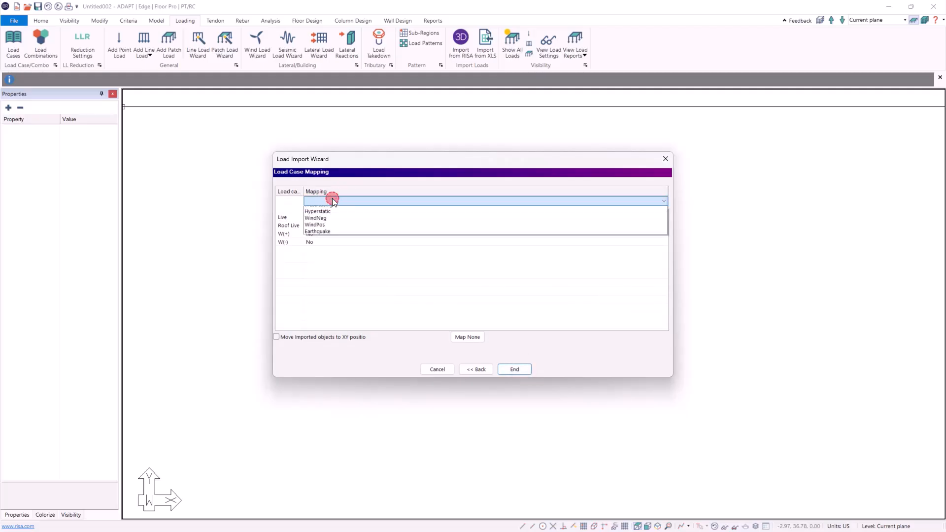
click(327, 217)
click(326, 209)
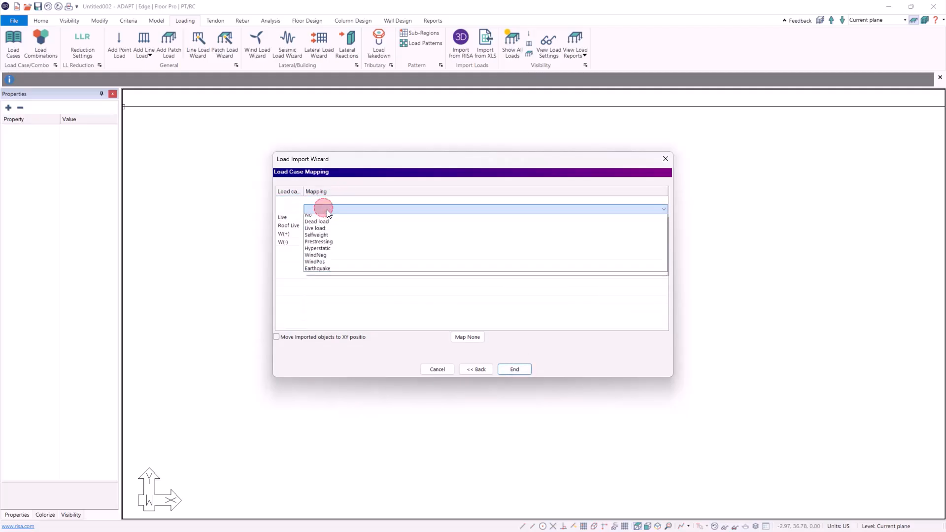
click(339, 272)
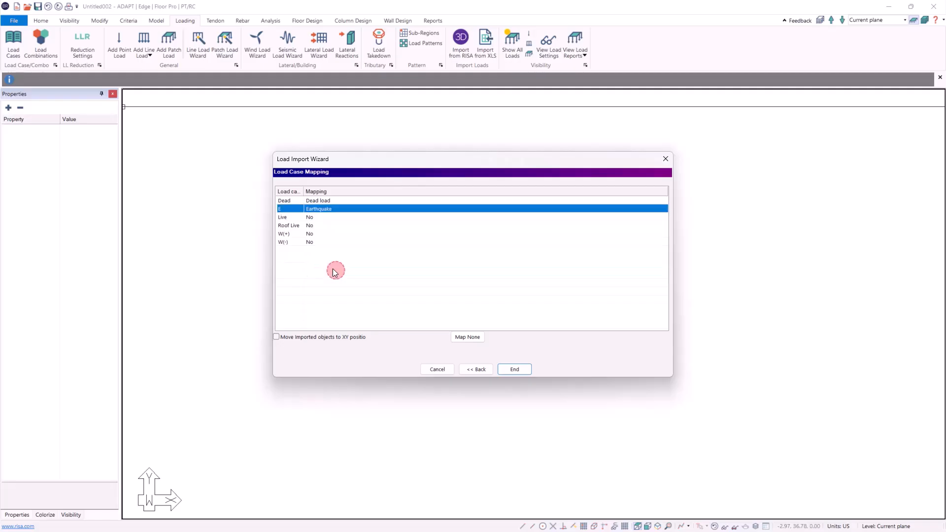
Map both the Live and Roof Live cases to Live load
click(327, 218)
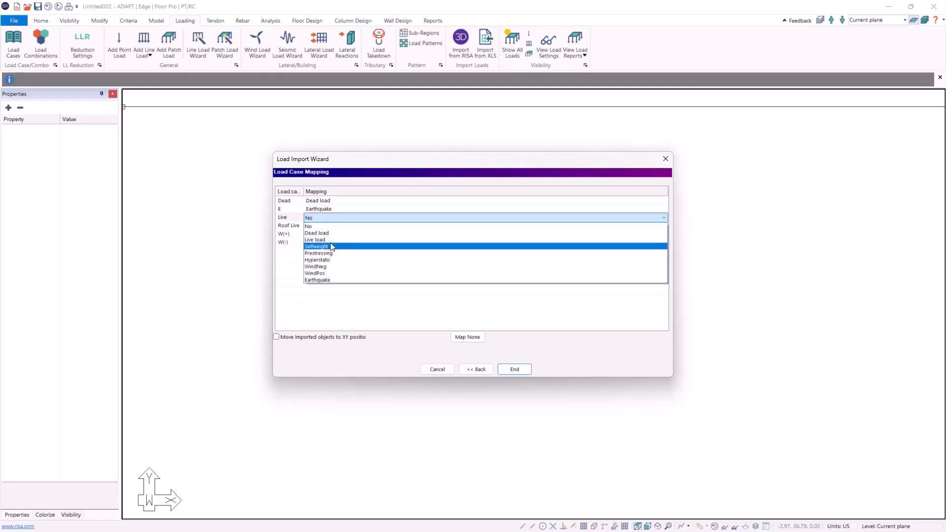
click(329, 240)
click(330, 226)
click(330, 225)
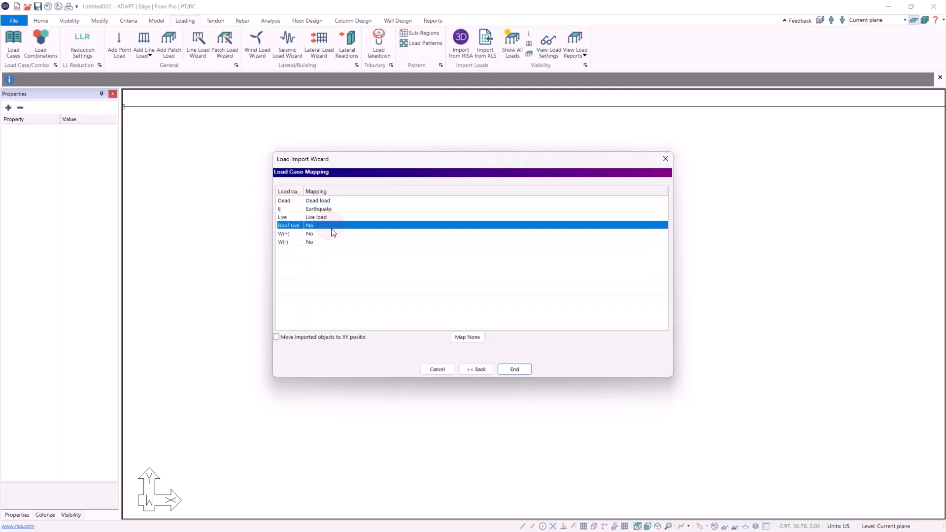
click(328, 226)
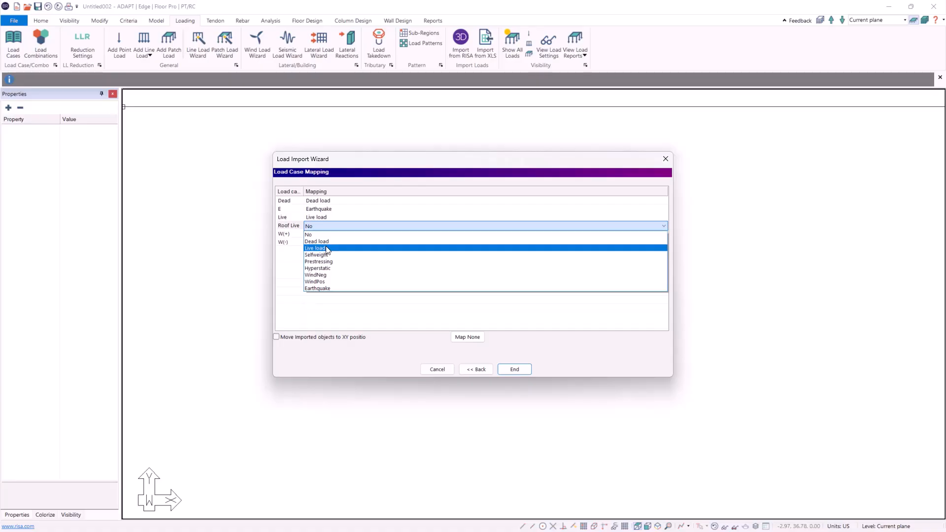
click(328, 248)
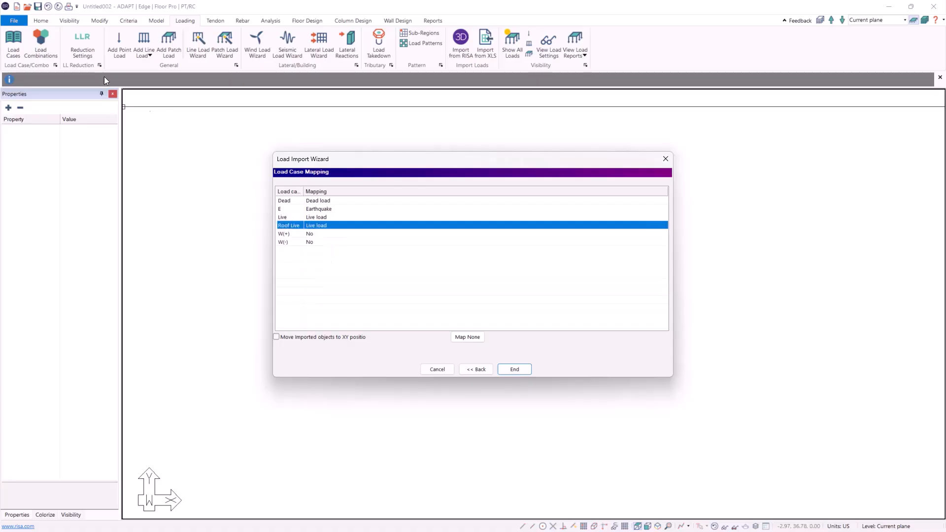
Map W(+) to WindNeg and W(-) to WindPos, then finish the point-load import
click(344, 236)
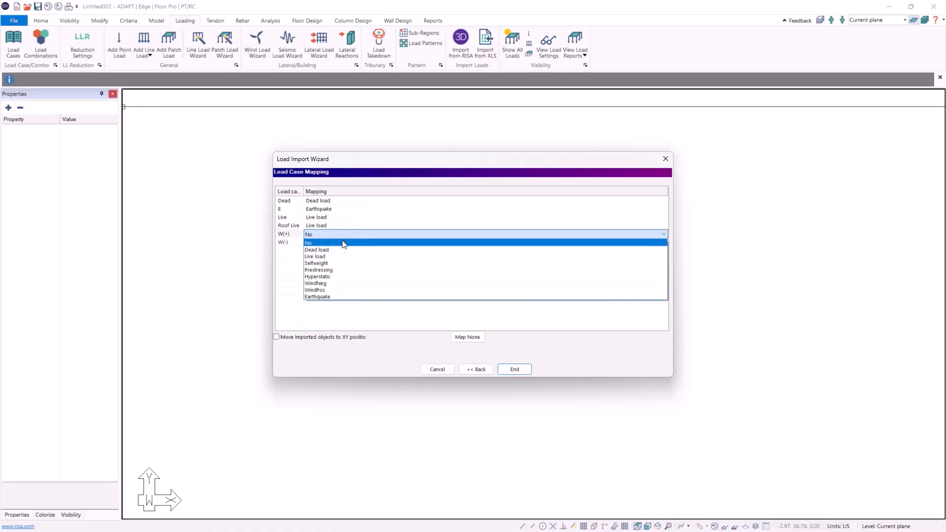
click(325, 284)
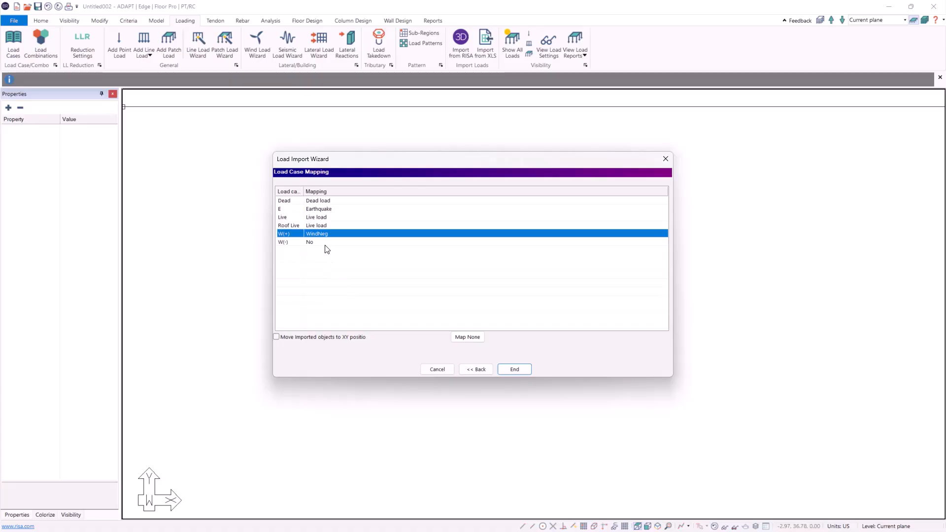
click(329, 242)
click(328, 298)
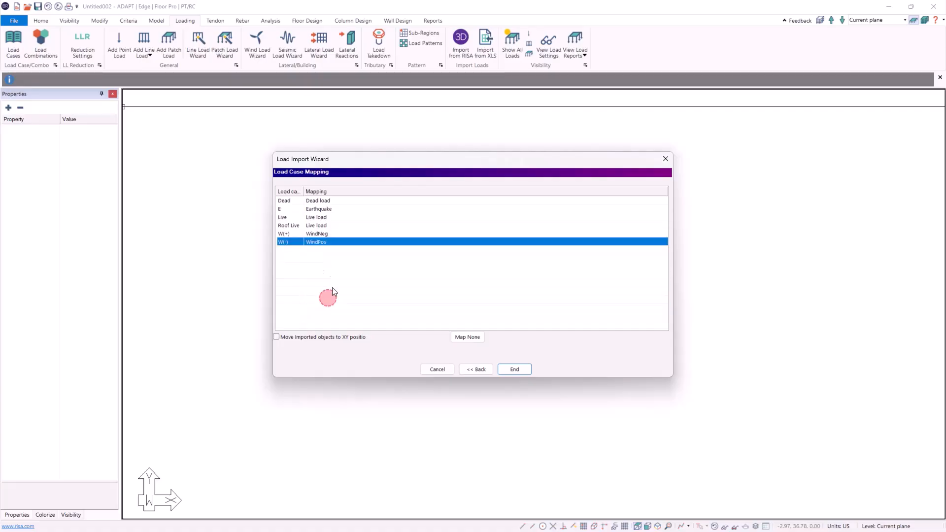
click(514, 370)
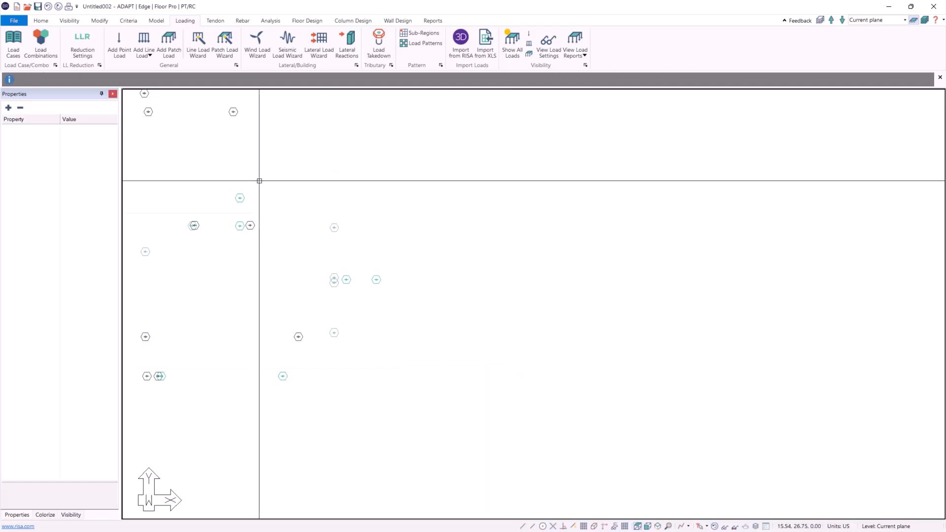
Start another XLS load import and select the converted ADAPT line-loads file from Downloads
middle_drag(371, 323, 445, 382)
scroll(415, 348, down, 1)
middle_drag(409, 326, 407, 344)
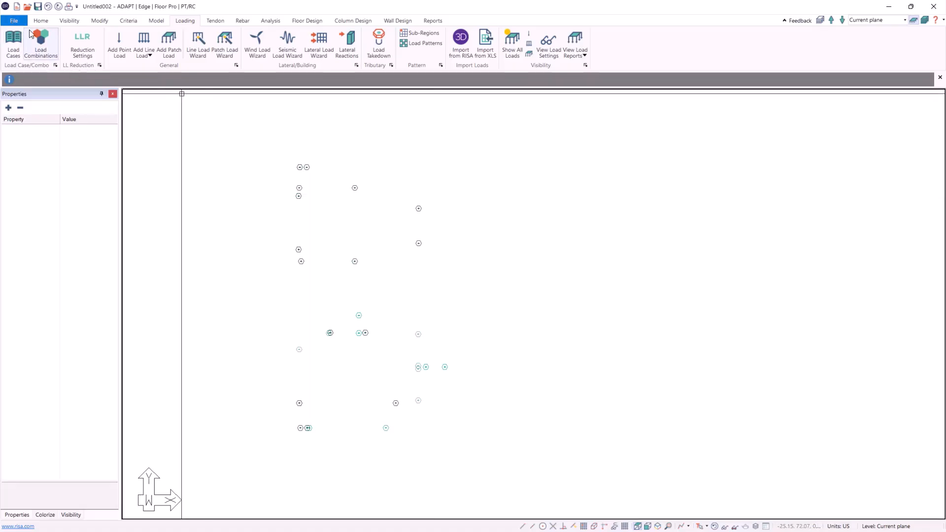
click(15, 21)
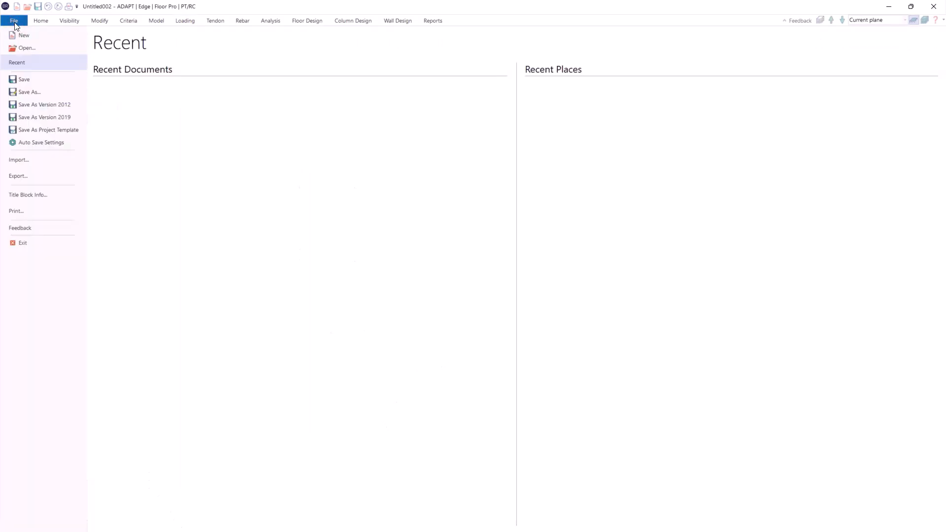
click(45, 157)
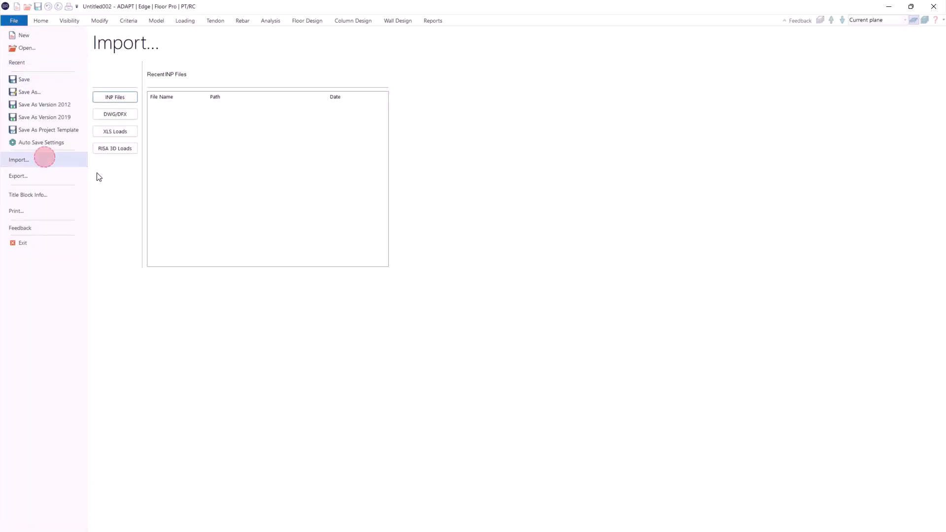
click(116, 133)
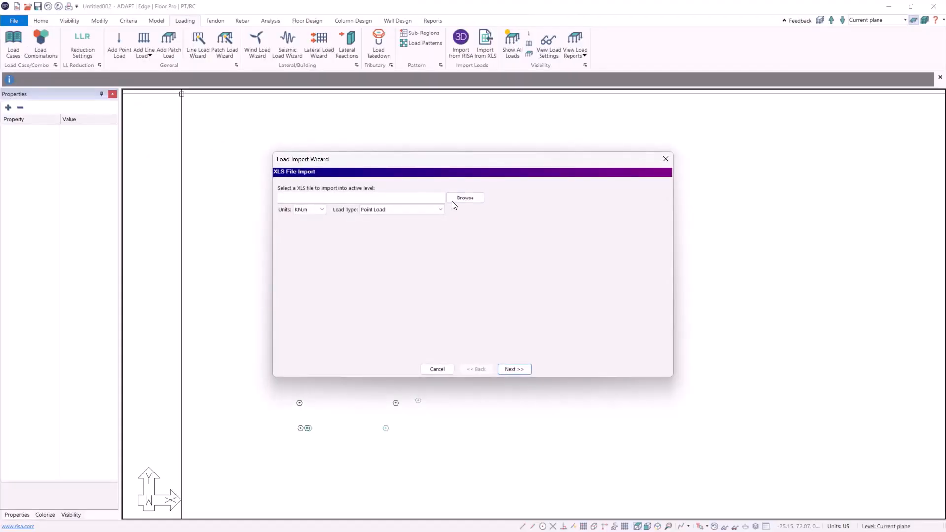
click(452, 198)
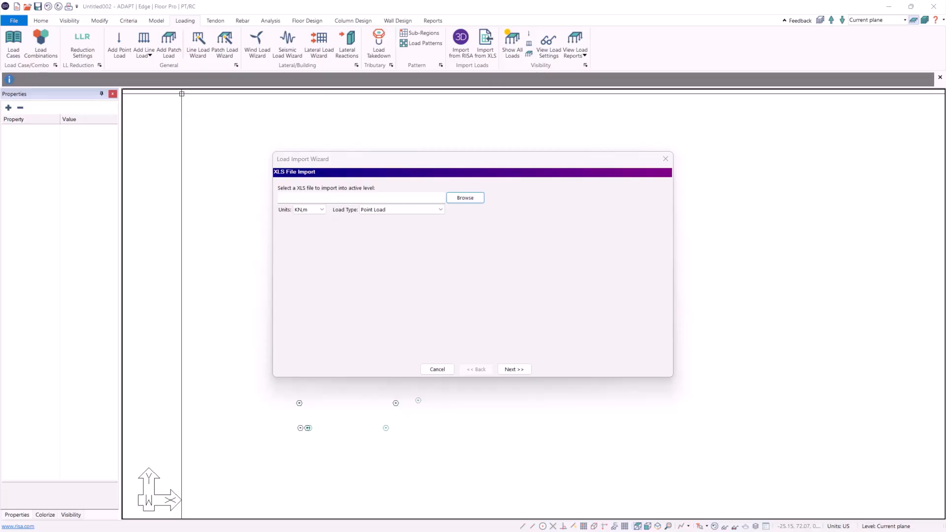
double_click(172, 319)
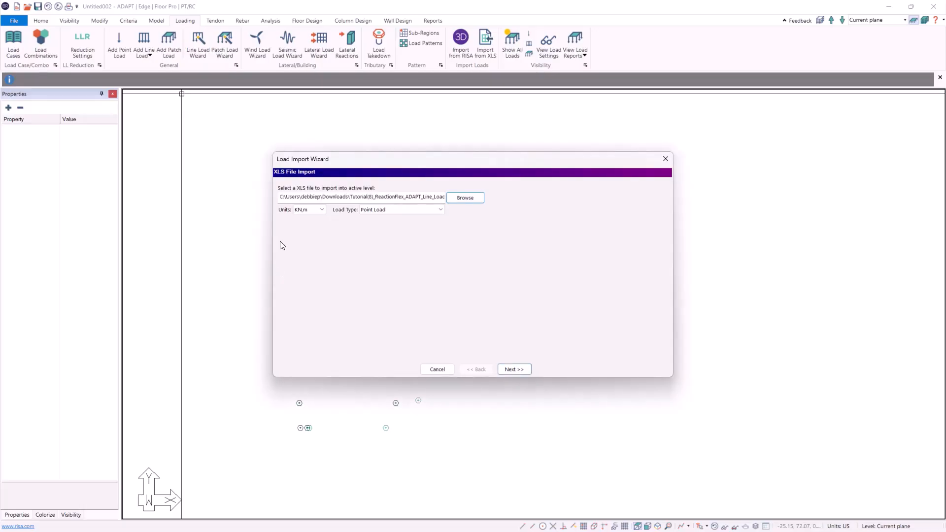
Set the units to K,ft and the load type to Line Load, then continue past the data preview
click(319, 214)
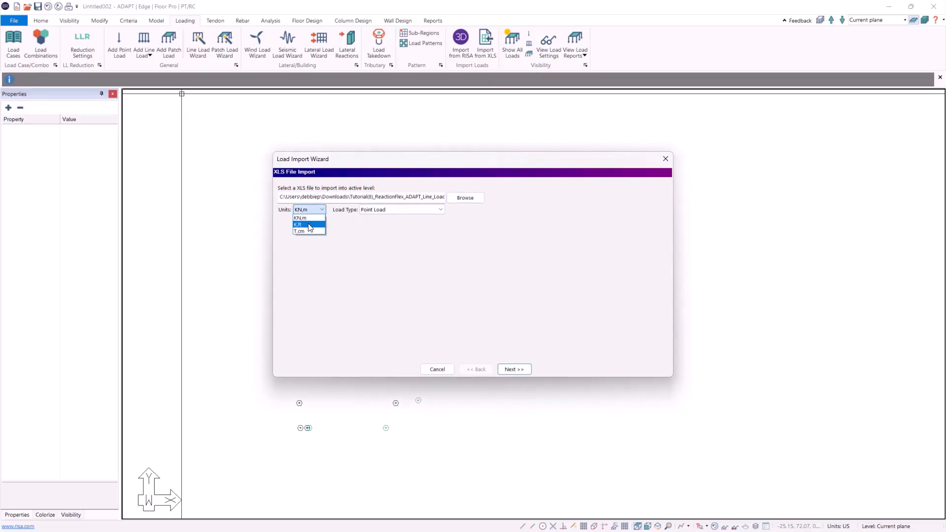
click(309, 225)
click(383, 209)
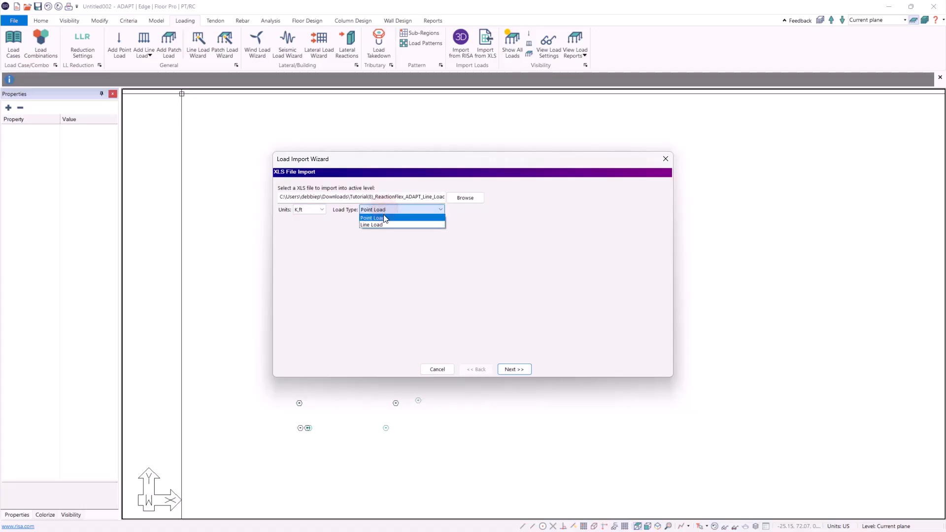
click(383, 225)
click(514, 370)
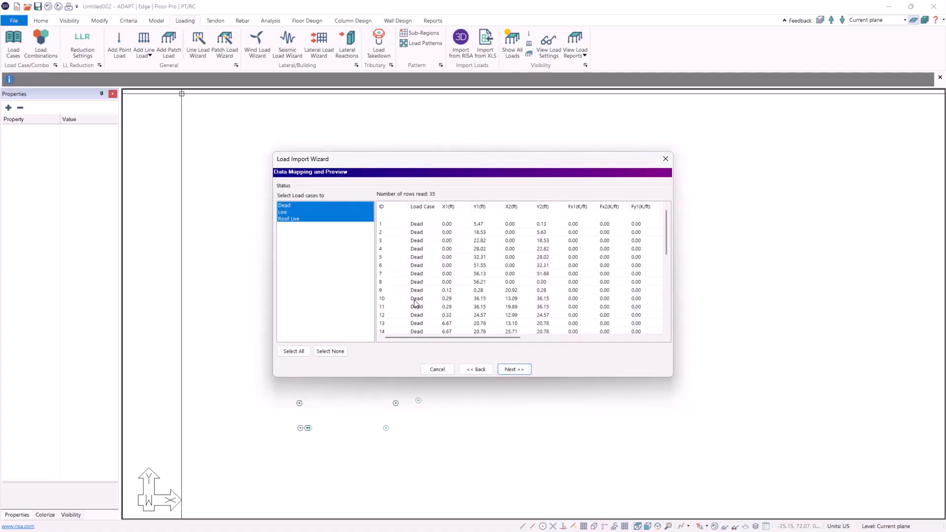
click(514, 369)
Map Dead to Dead load, Live and Roof Live to Live load, and finish the line-load import
click(331, 202)
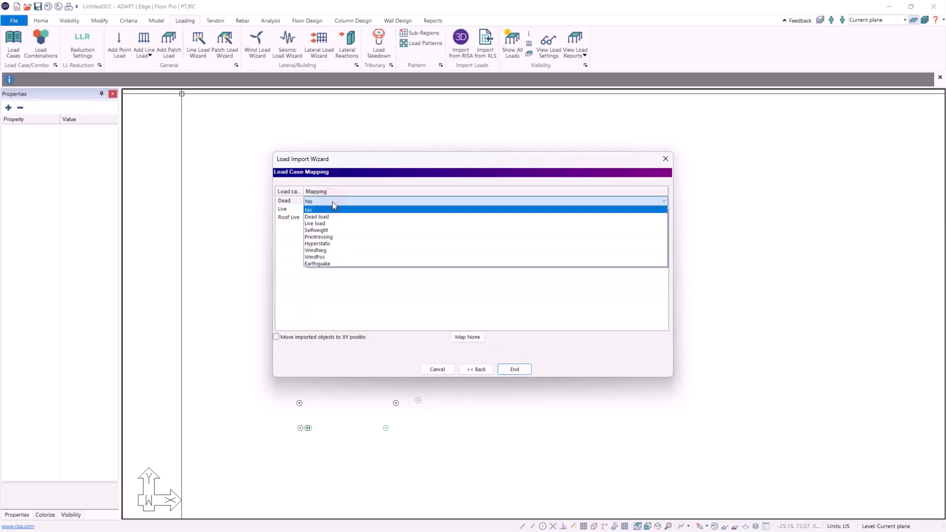
click(312, 213)
click(325, 210)
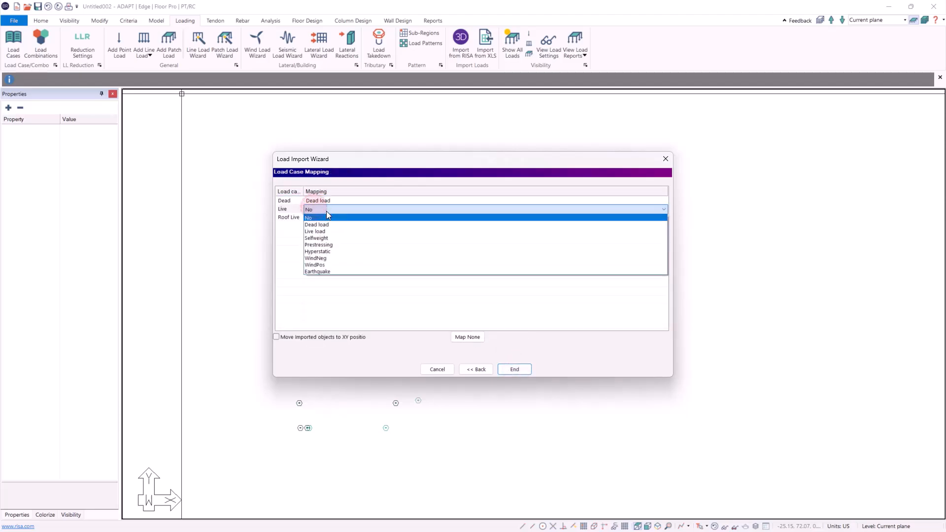
click(325, 225)
click(325, 218)
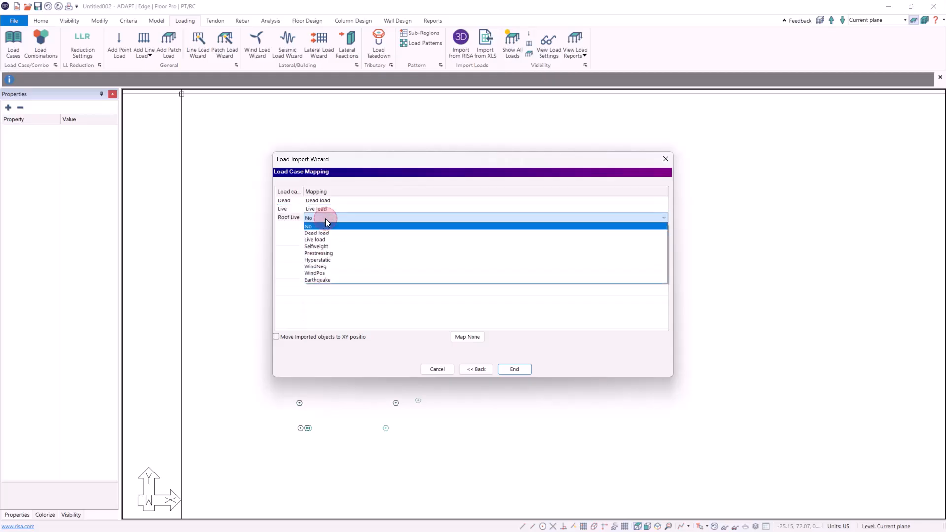
click(324, 233)
click(514, 370)
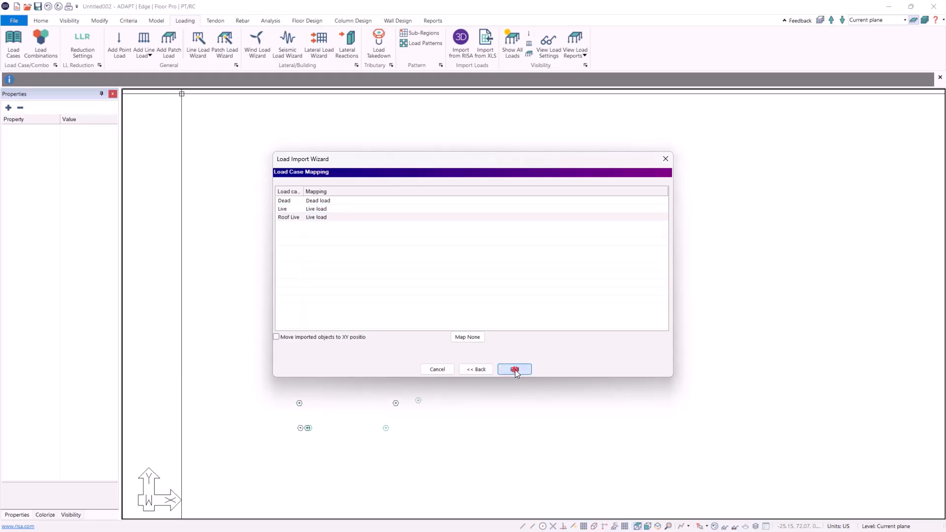
Arrange the ADAPT window beside the LAVA floor plan and compare the imported loads with the layout
middle_drag(398, 355, 386, 345)
scroll(385, 344, up, 2)
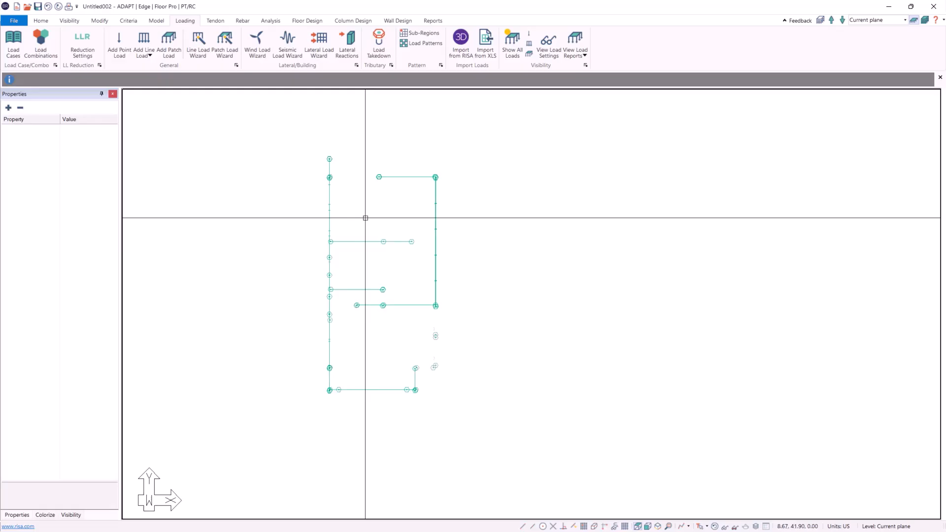
scroll(365, 218, up, 1)
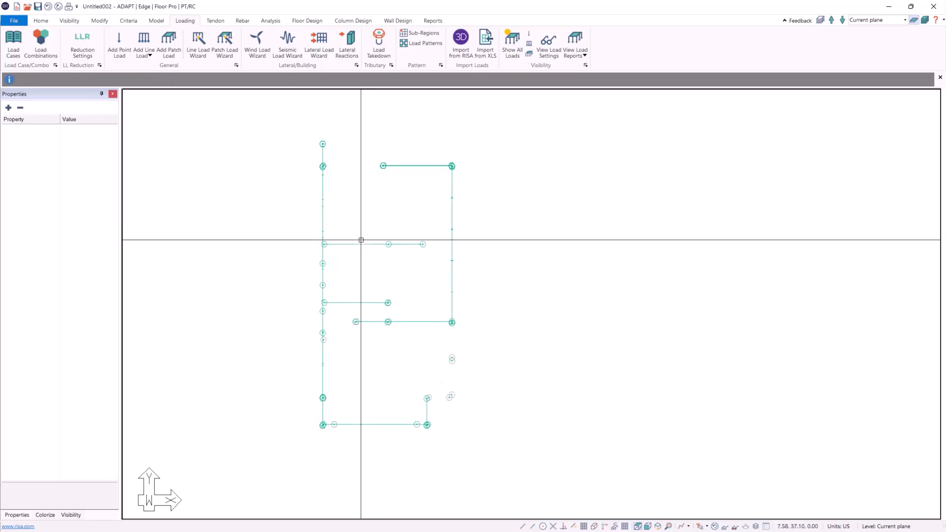
middle_drag(359, 238, 331, 253)
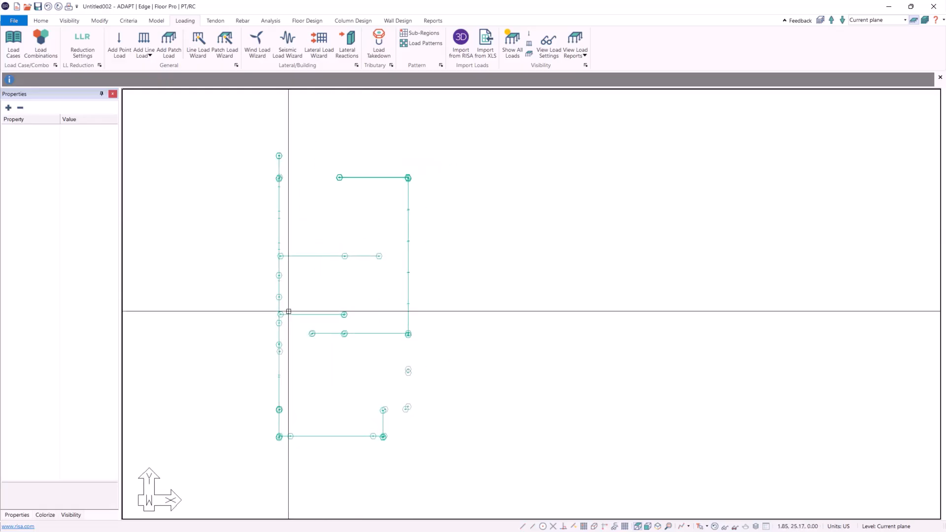
drag(390, 5, 447, 176)
click(767, 158)
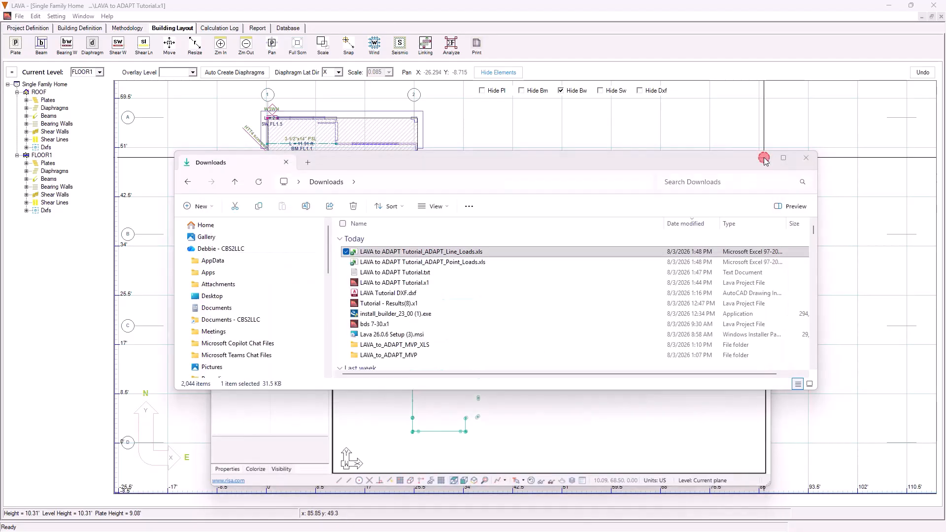
drag(559, 171, 787, 81)
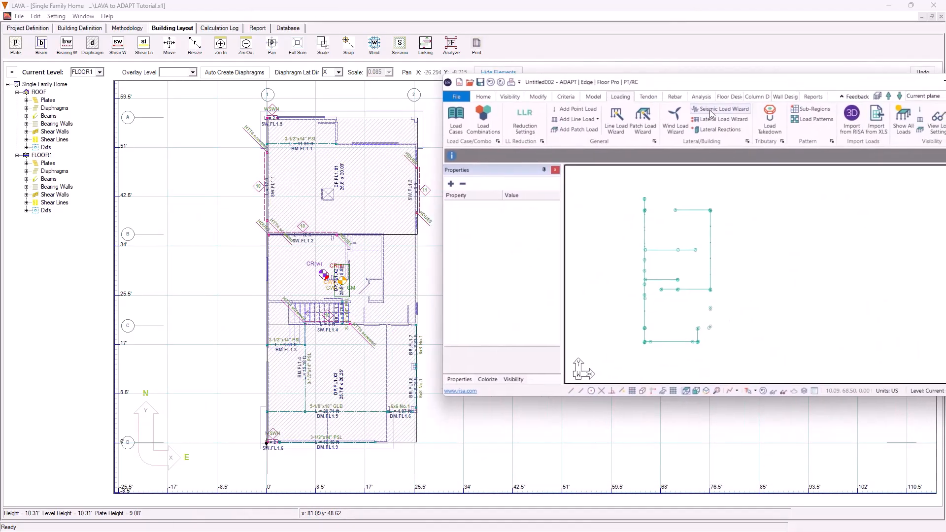
scroll(709, 111, up, 4)
scroll(680, 236, down, 1)
scroll(679, 273, up, 2)
middle_drag(693, 284, 680, 311)
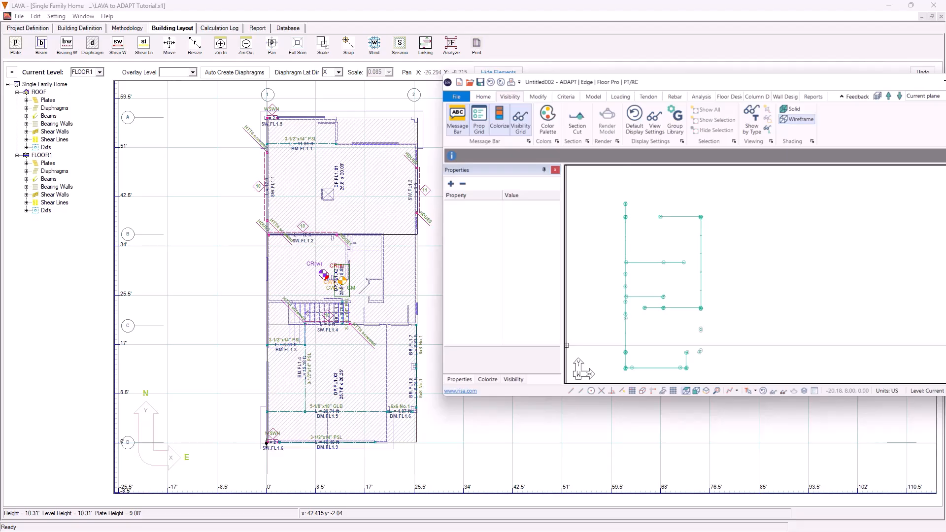